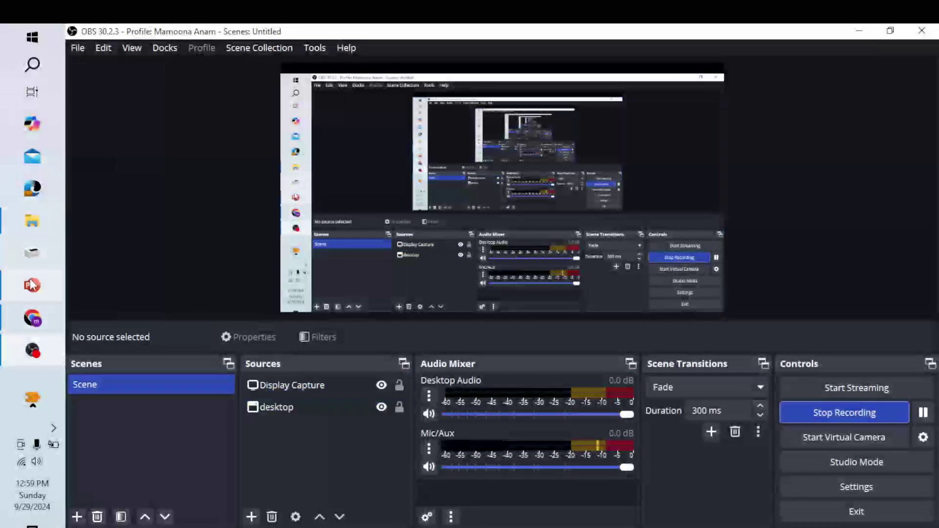
Bring the PowerPoint deck to the front from the taskbar, showing its Draw slide
{"action": "left_click", "coordinate": [33, 286]}
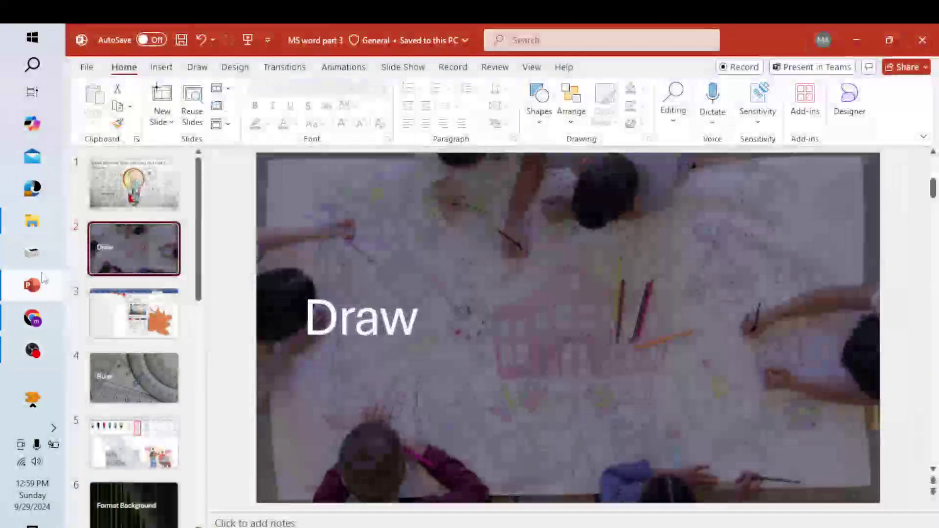
View the title slide, then the Draw slide, landing on slide 3's outline-colour screenshot
{"action": "left_click", "coordinate": [114, 176]}
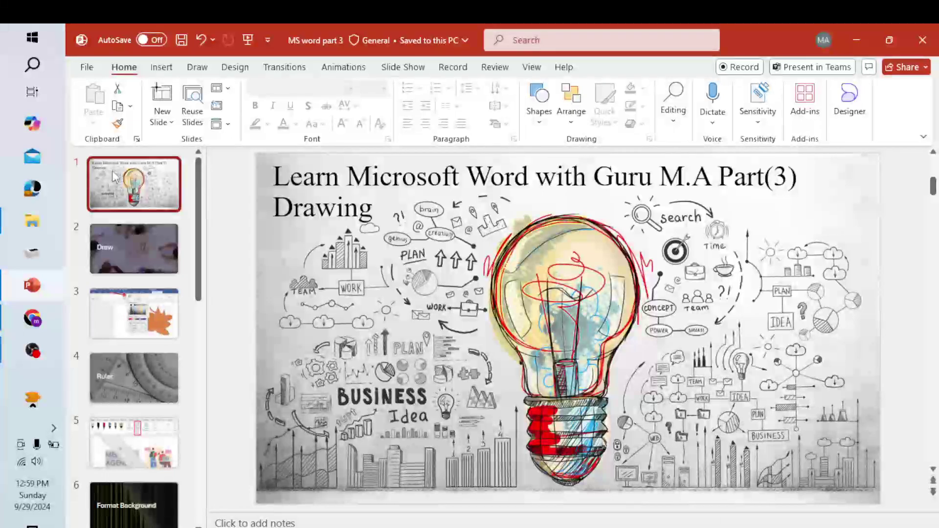
{"action": "left_click", "coordinate": [164, 246]}
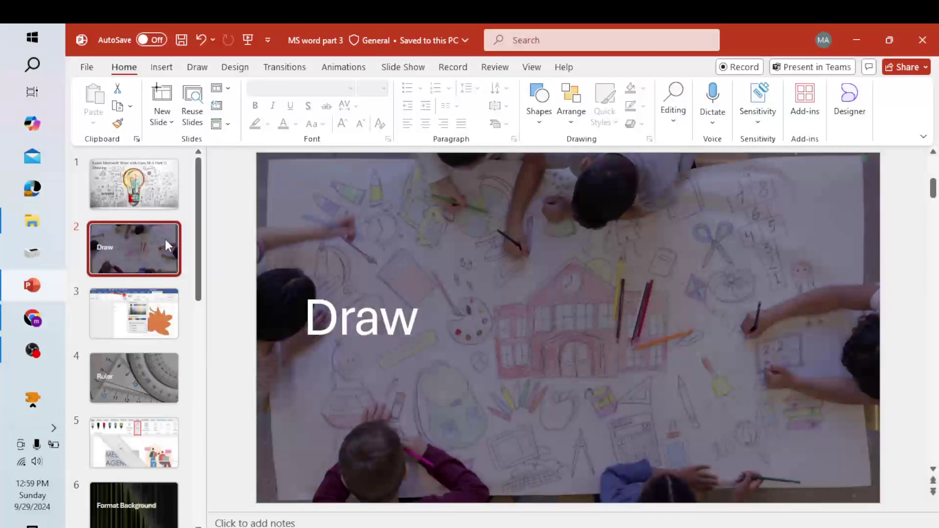
Step through the orange outline-colour slide, the Ruler title slide and the ruler stencil screenshot
{"action": "left_click", "coordinate": [126, 308]}
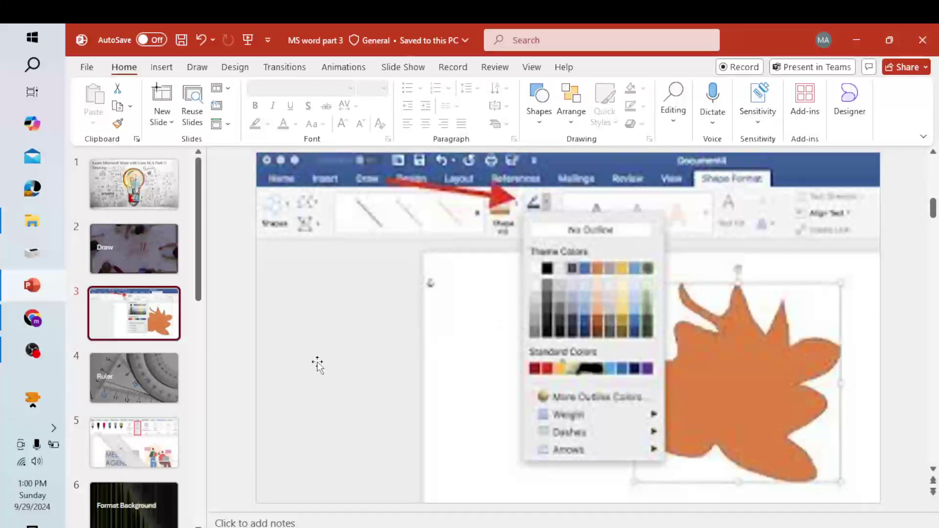
{"action": "left_click", "coordinate": [116, 366]}
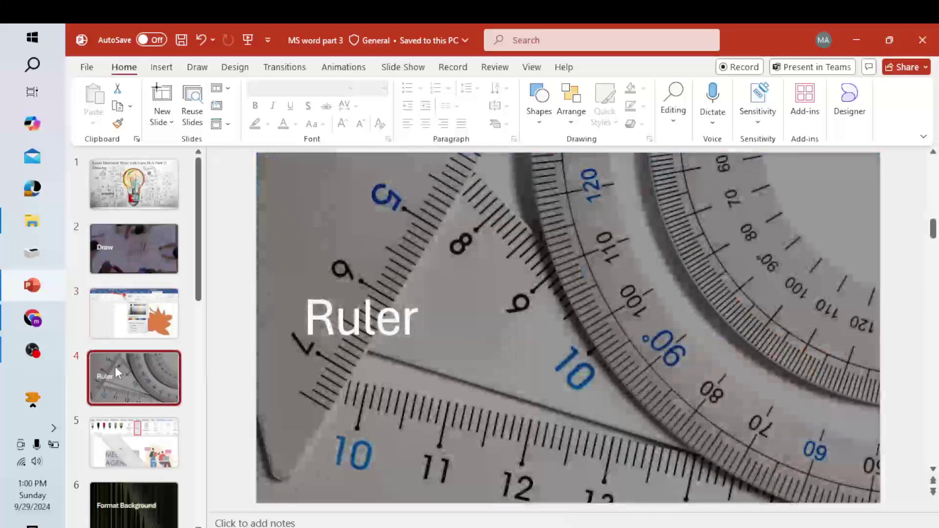
{"action": "left_click", "coordinate": [110, 440]}
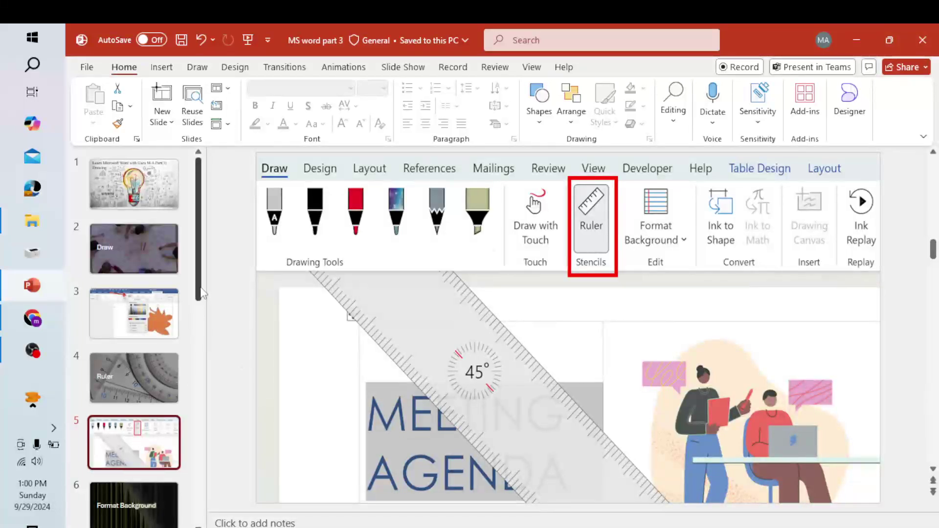
{"action": "left_click_drag", "start_coordinate": [202, 294], "coordinate": [204, 315]}
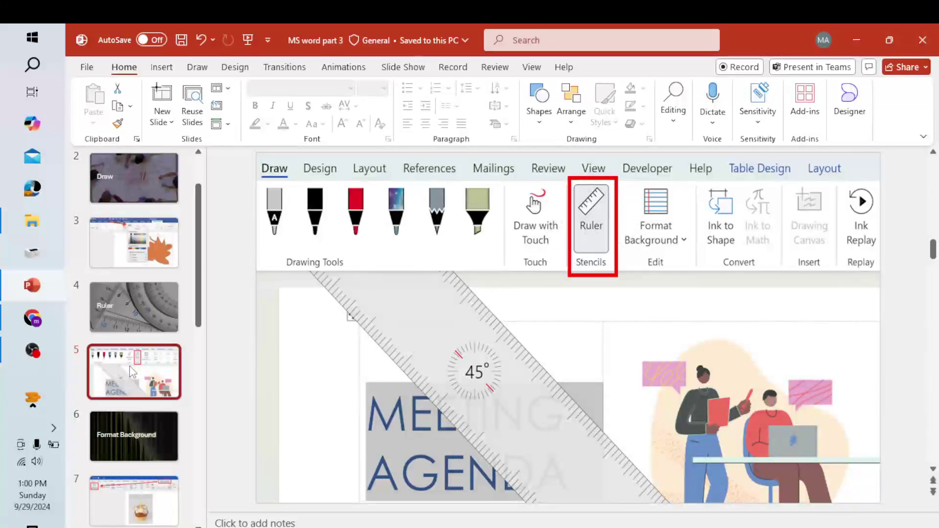
Step through the Format Background slide and cupcake picture to the Ink to Shape title slide
{"action": "left_click", "coordinate": [133, 439]}
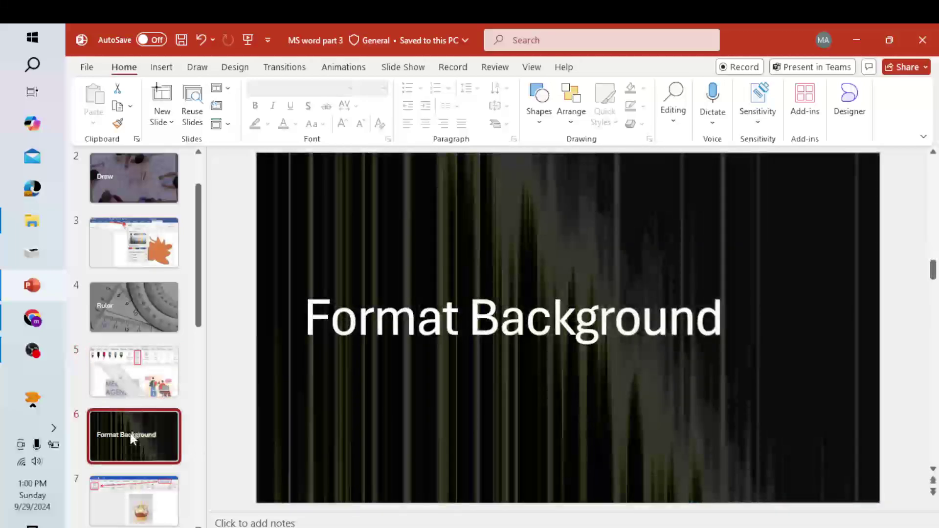
{"action": "left_click", "coordinate": [144, 497]}
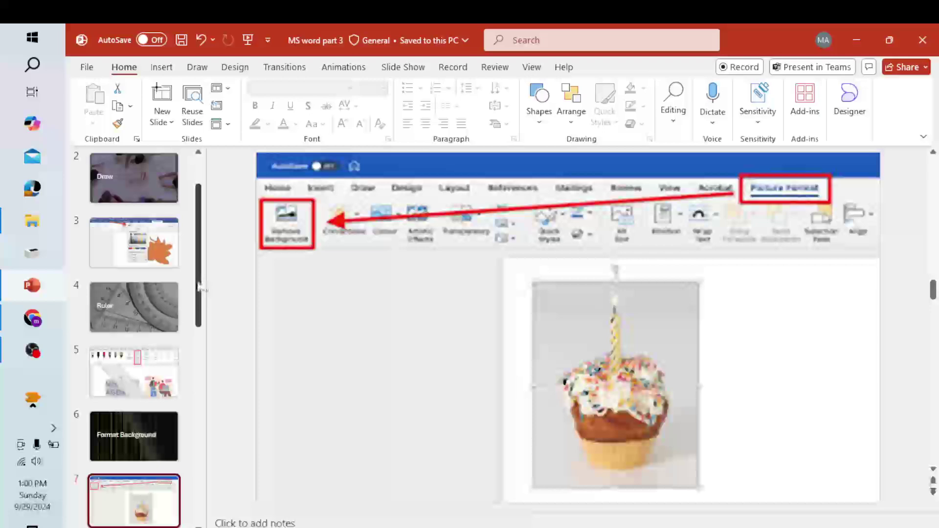
{"action": "left_click_drag", "start_coordinate": [200, 289], "coordinate": [206, 384]}
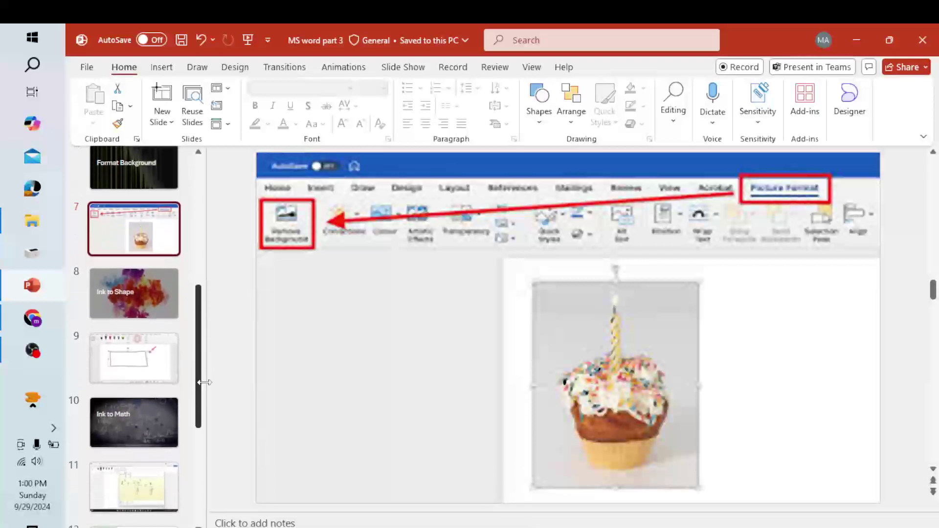
{"action": "left_click", "coordinate": [120, 294]}
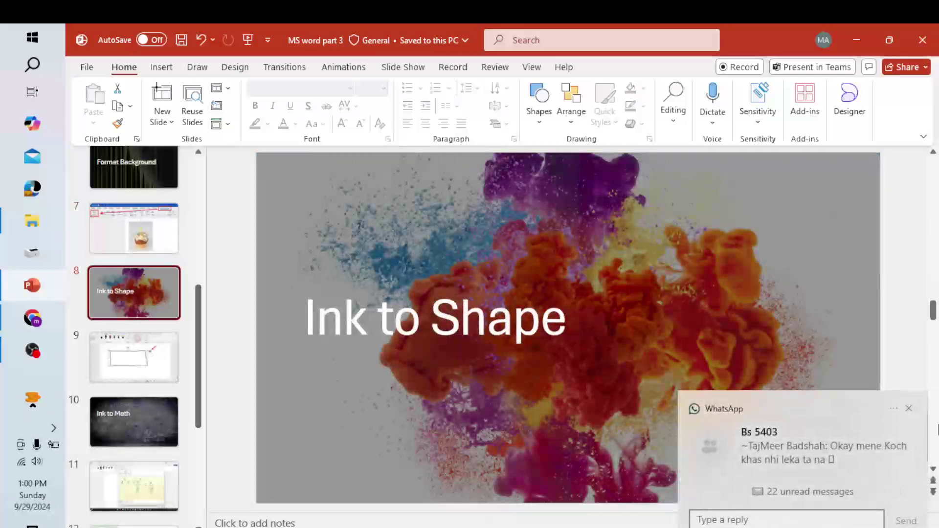
Dismiss the WhatsApp notification, then view the hand-drawn rectangle slide and the Ink to Math slide
{"action": "left_click", "coordinate": [909, 409]}
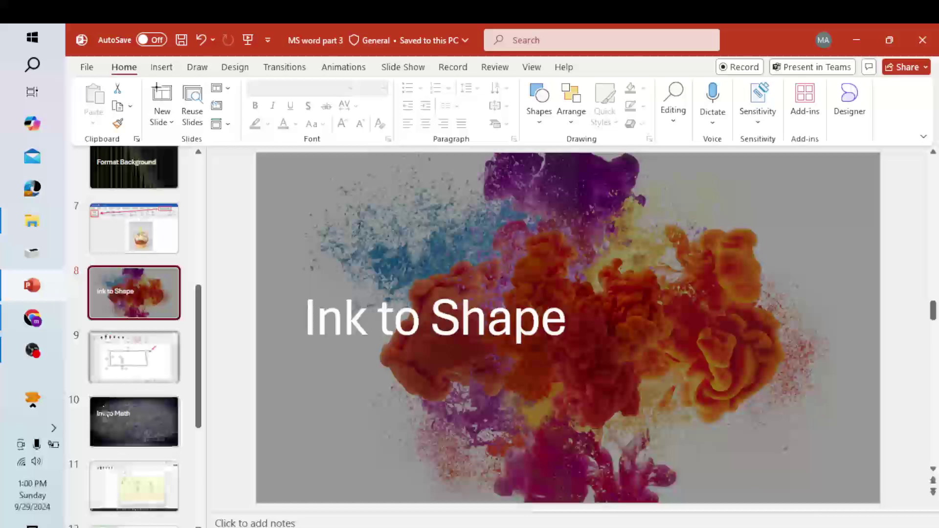
{"action": "left_click", "coordinate": [125, 365]}
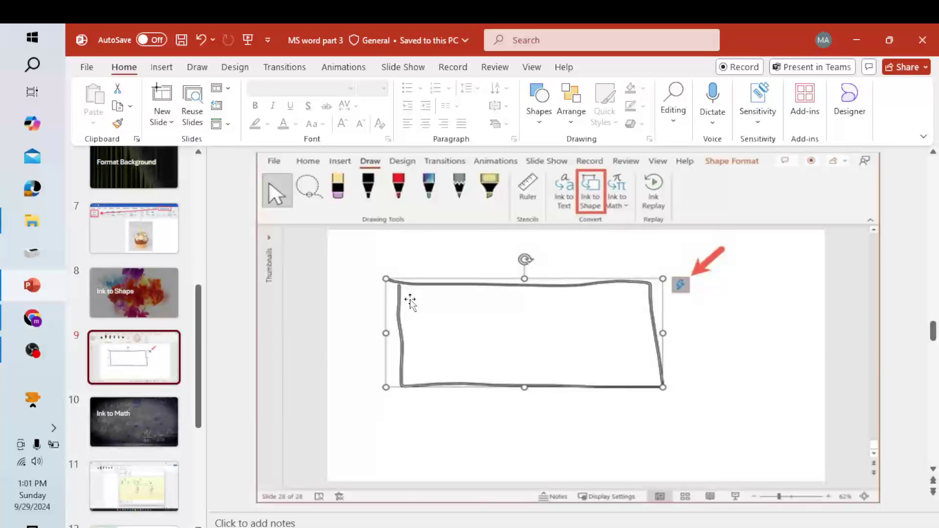
{"action": "left_click", "coordinate": [148, 418]}
View the handwritten equation screenshot slide, then the Drawing Canvas title slide
{"action": "left_click", "coordinate": [154, 481]}
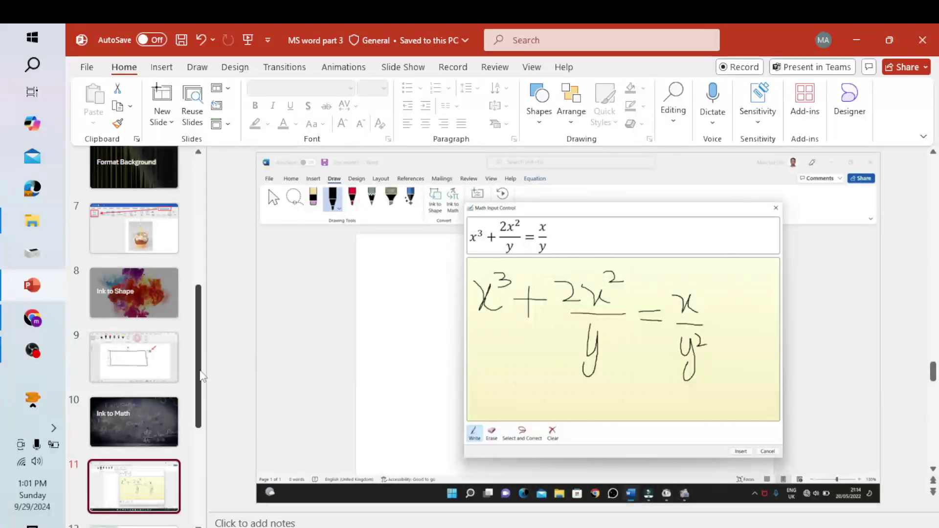
{"action": "scroll", "coordinate": [200, 376], "scroll_direction": "down", "scroll_amount": 5}
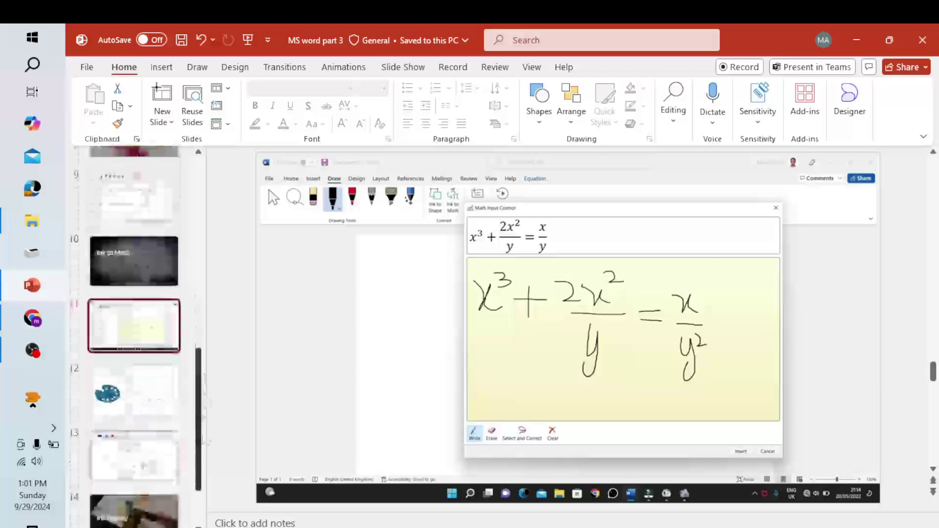
{"action": "left_click", "coordinate": [115, 379]}
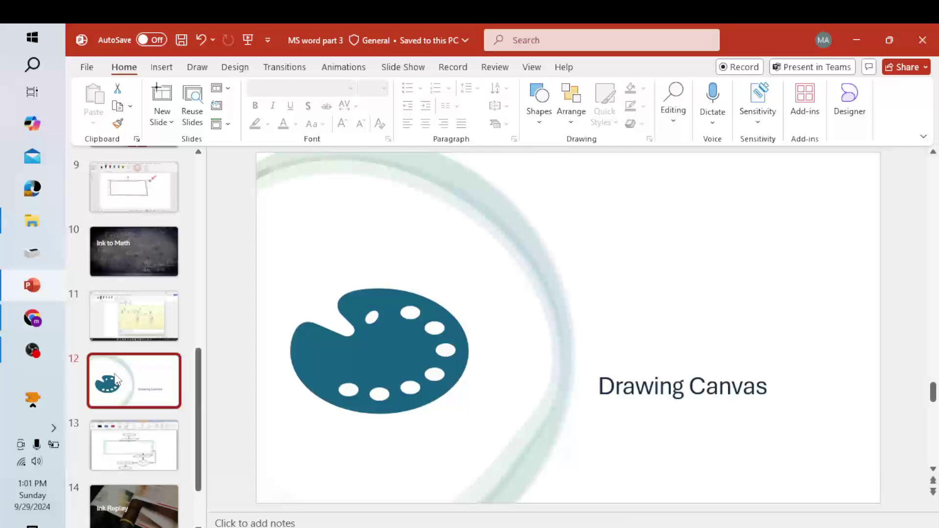
View the flowchart slide, then the Ink Replay title slide
{"action": "left_click", "coordinate": [127, 444]}
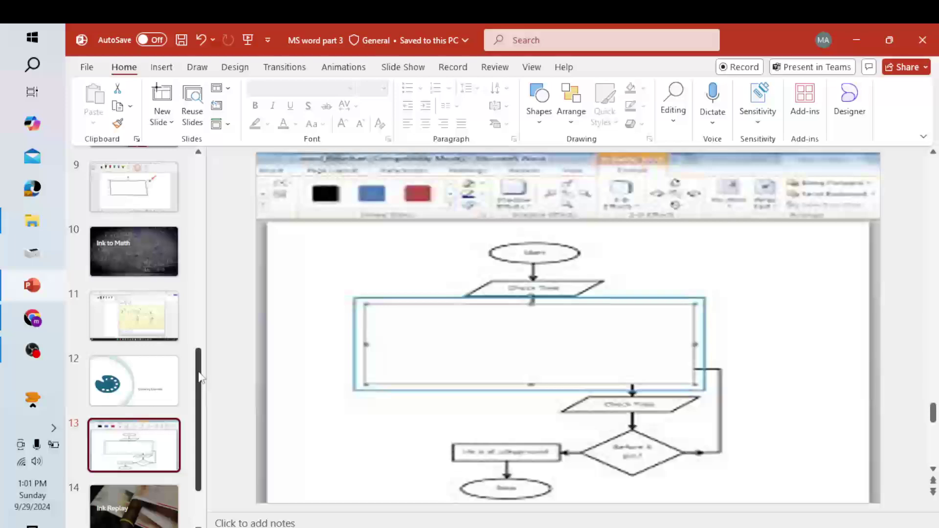
{"action": "scroll", "coordinate": [146, 396], "scroll_direction": "down", "scroll_amount": 3}
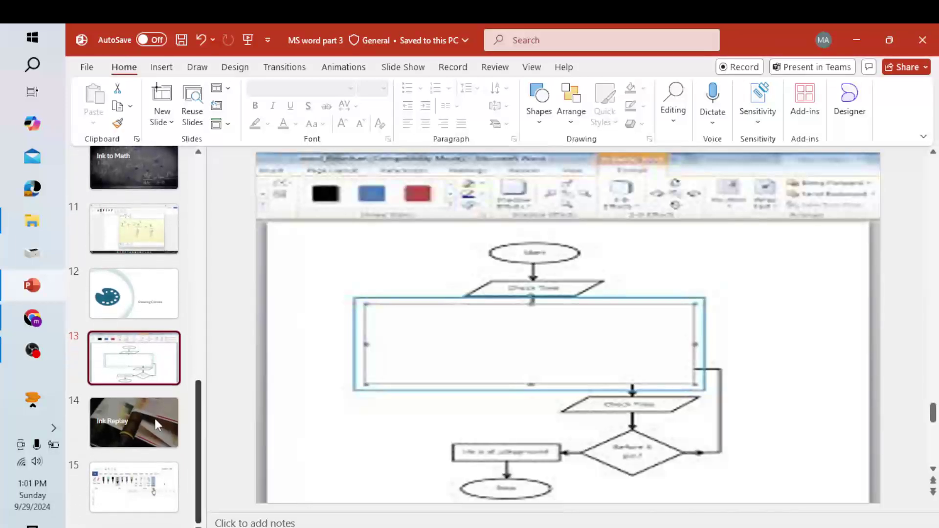
{"action": "left_click", "coordinate": [137, 418]}
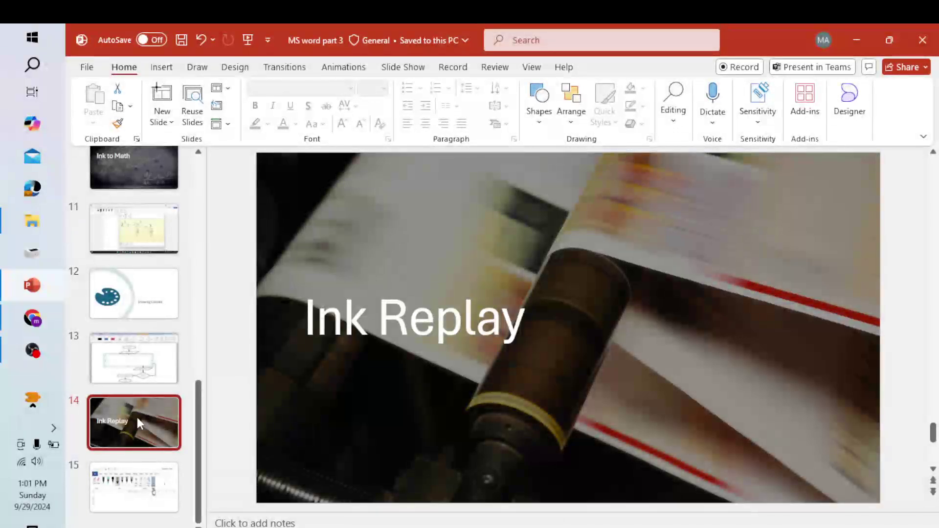
Advance to slide 15, the Ink Replay screenshot, then return to OBS Studio
{"action": "key", "text": "Down"}
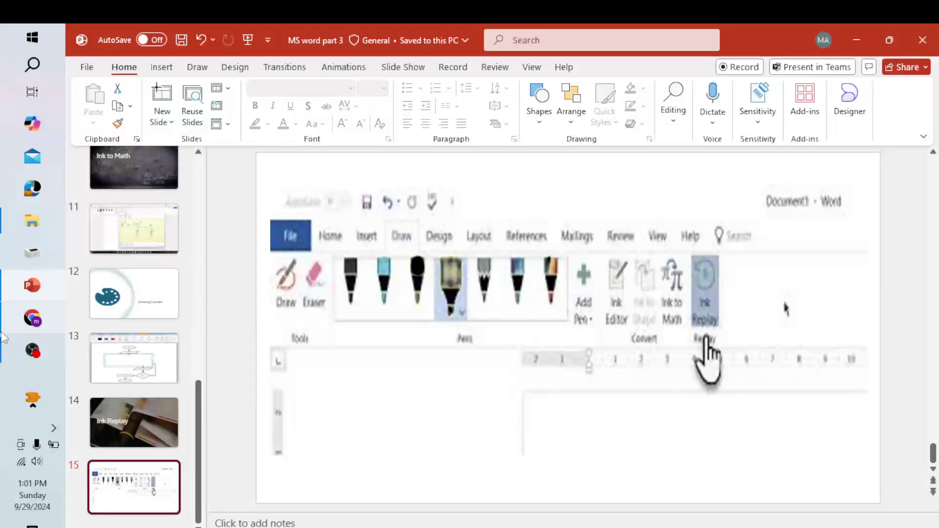
{"action": "mouse_move", "coordinate": [32, 351]}
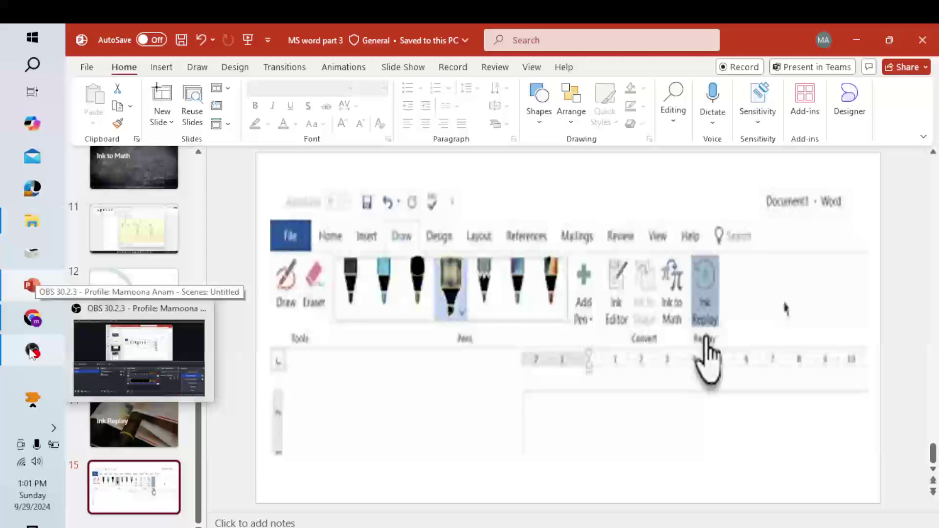
{"action": "left_click", "coordinate": [32, 353]}
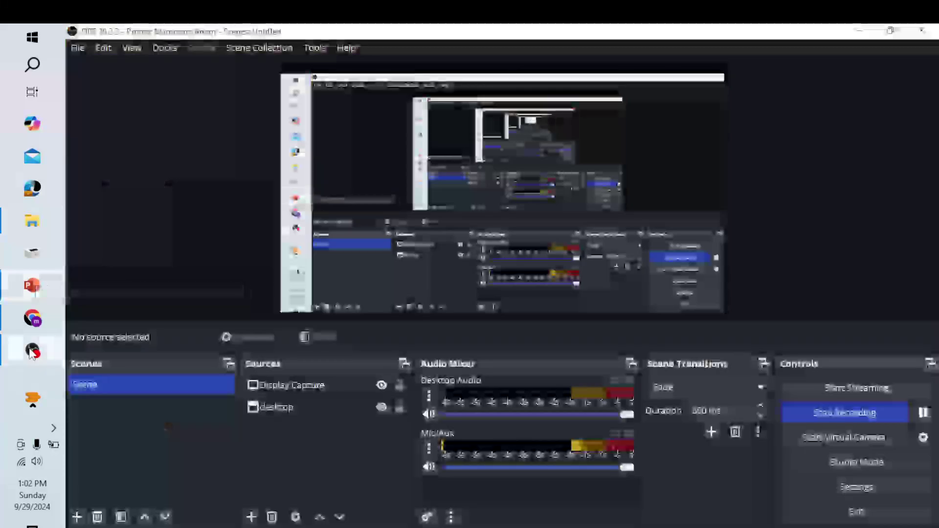